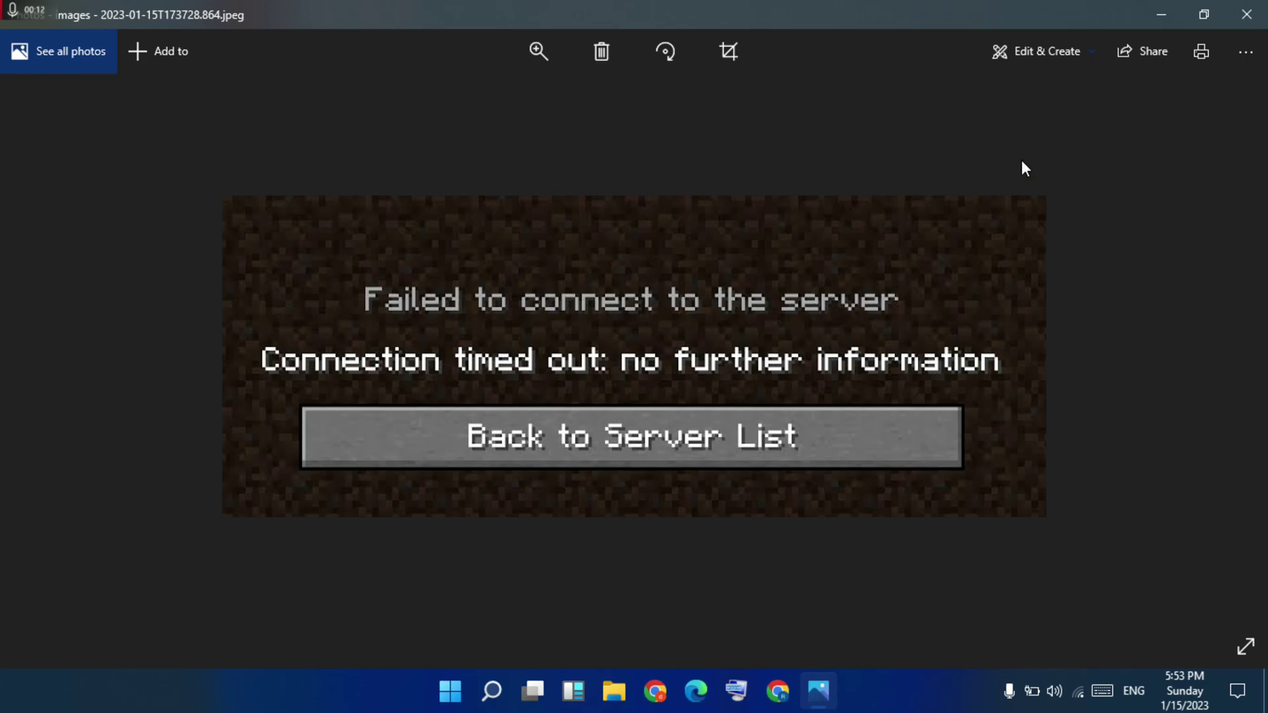
- Close the error image and open the network adapter settings from Control Panel's Network and Sharing Center
left_click(1247, 14)
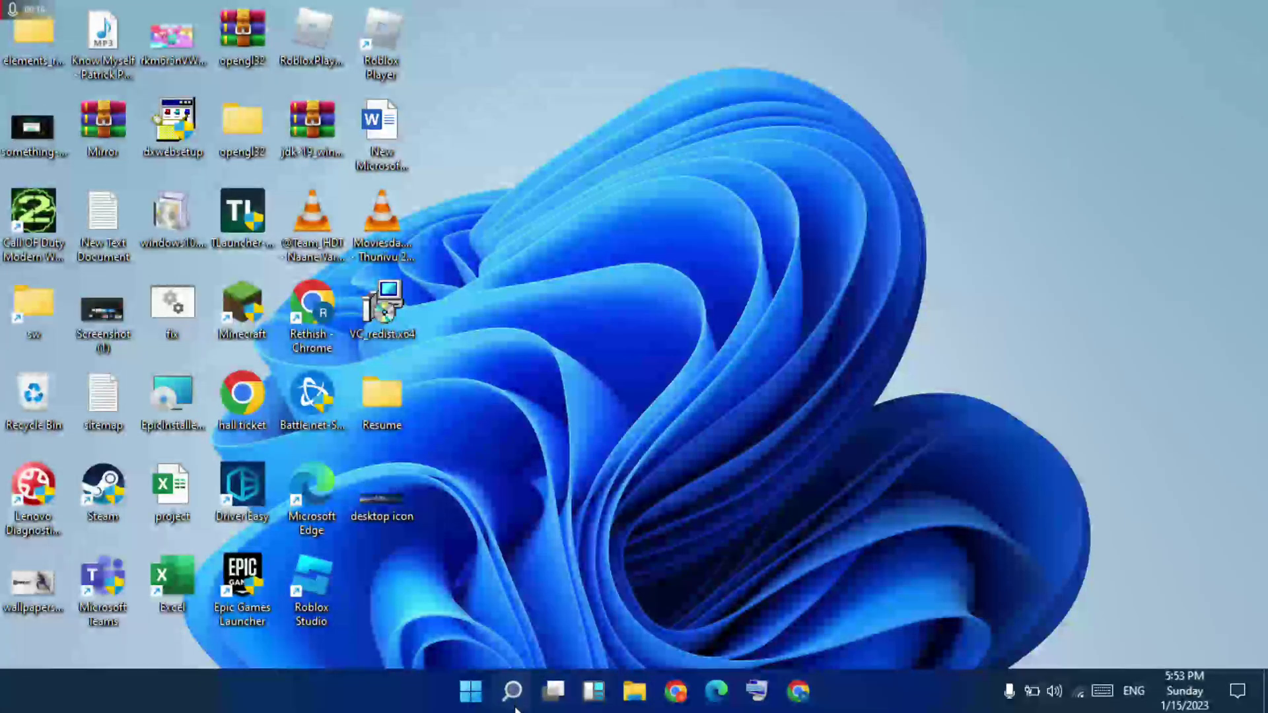
left_click(515, 706)
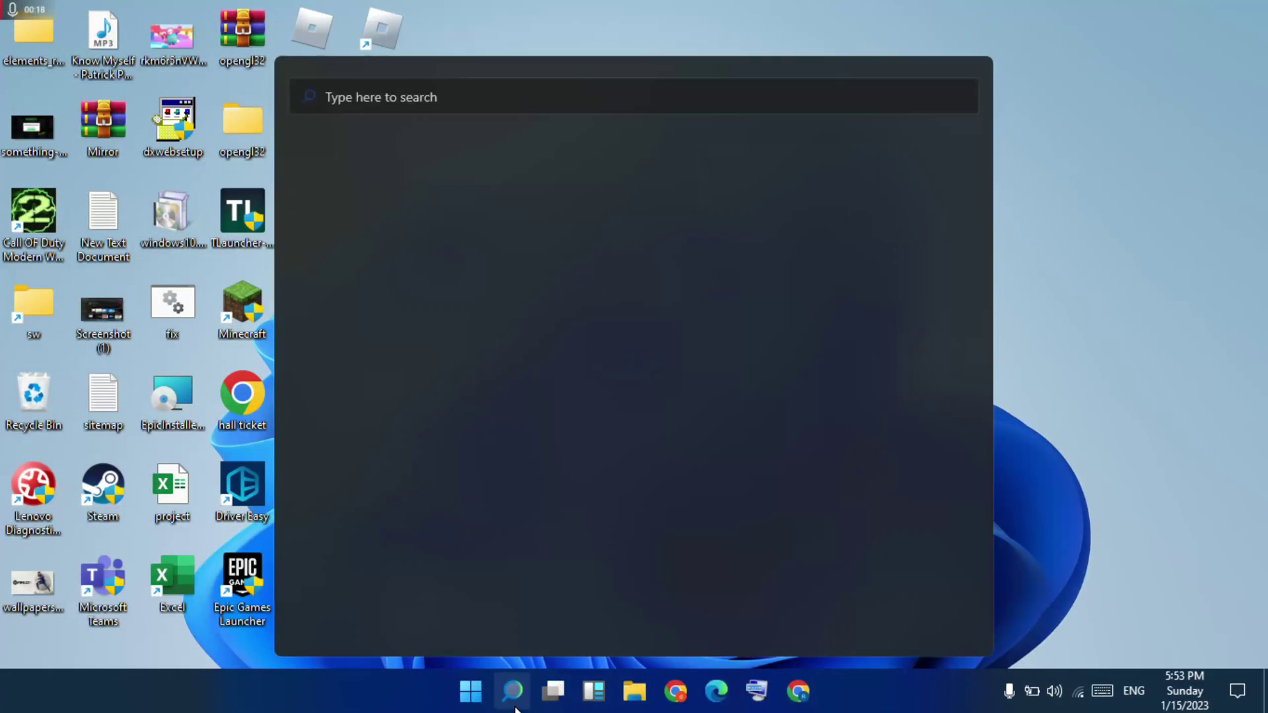
type("con")
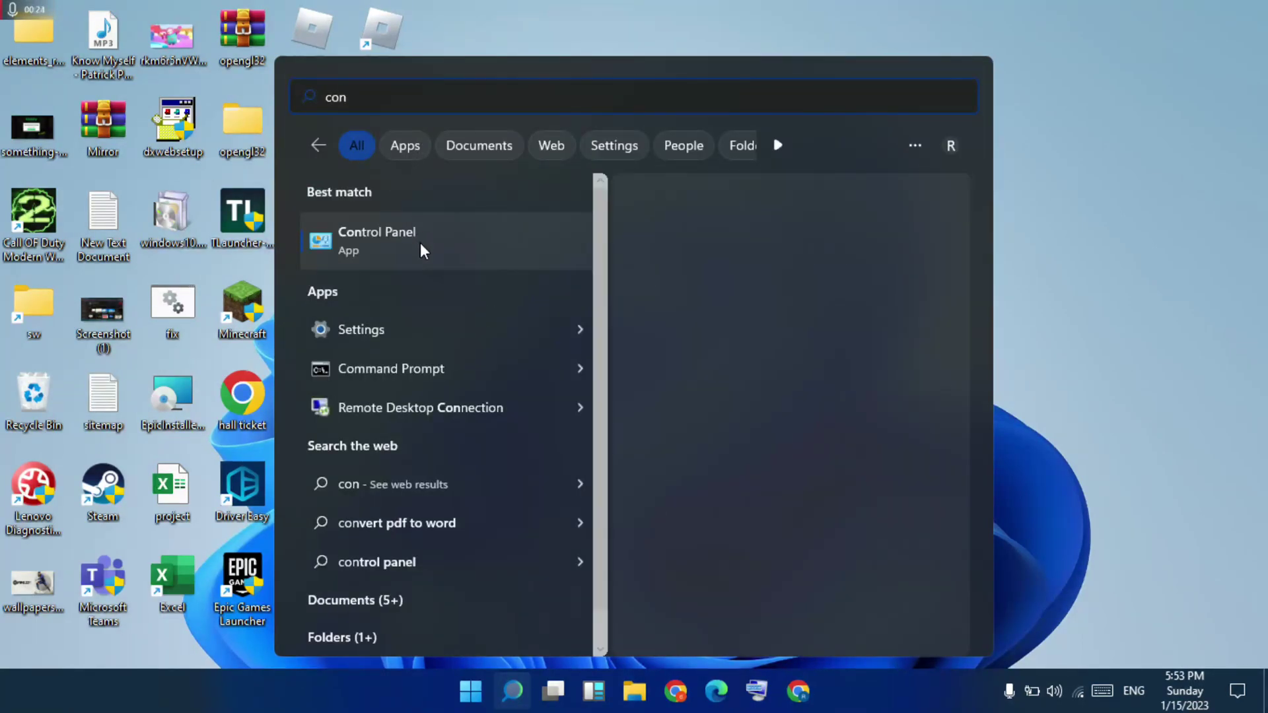
left_click(420, 243)
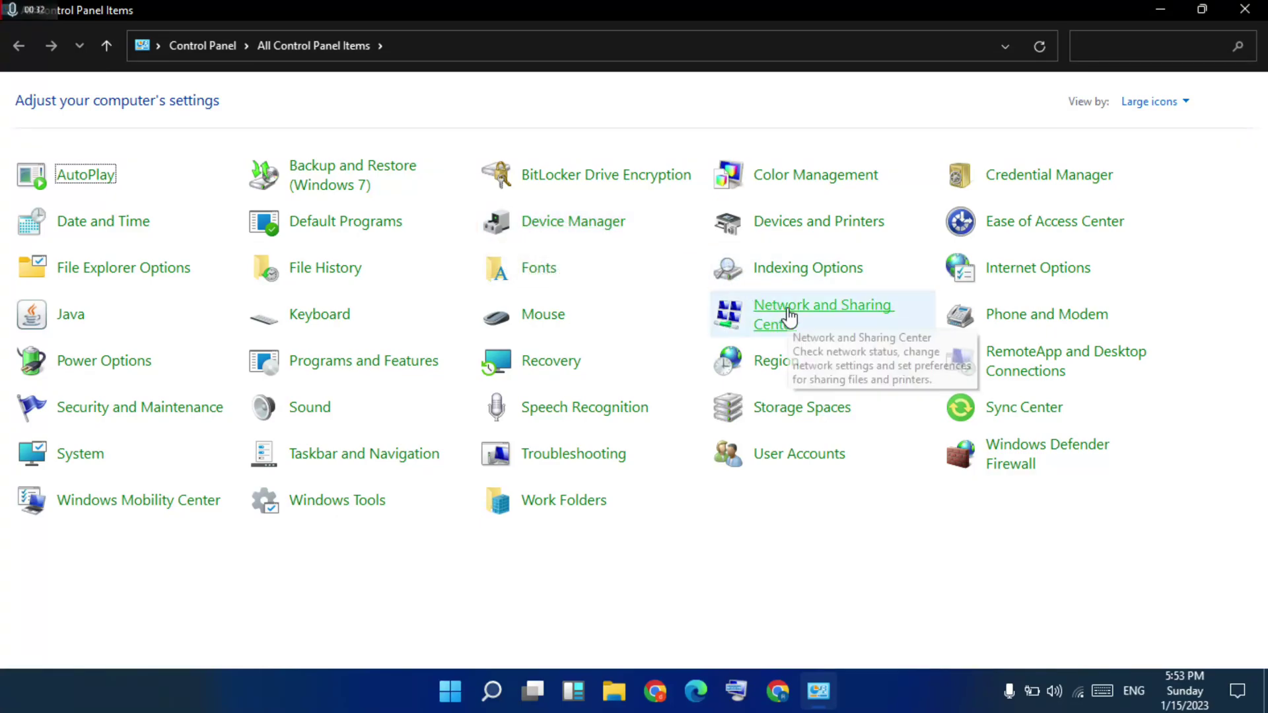
left_click(780, 327)
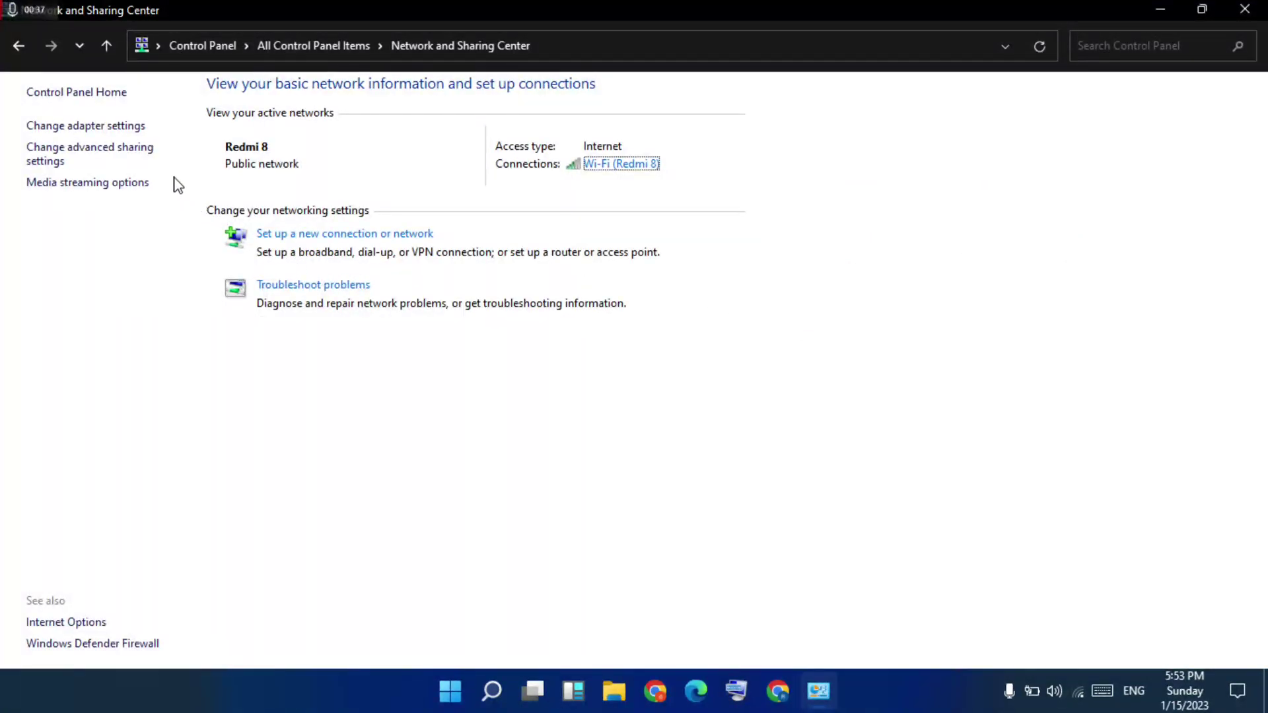
left_click(112, 129)
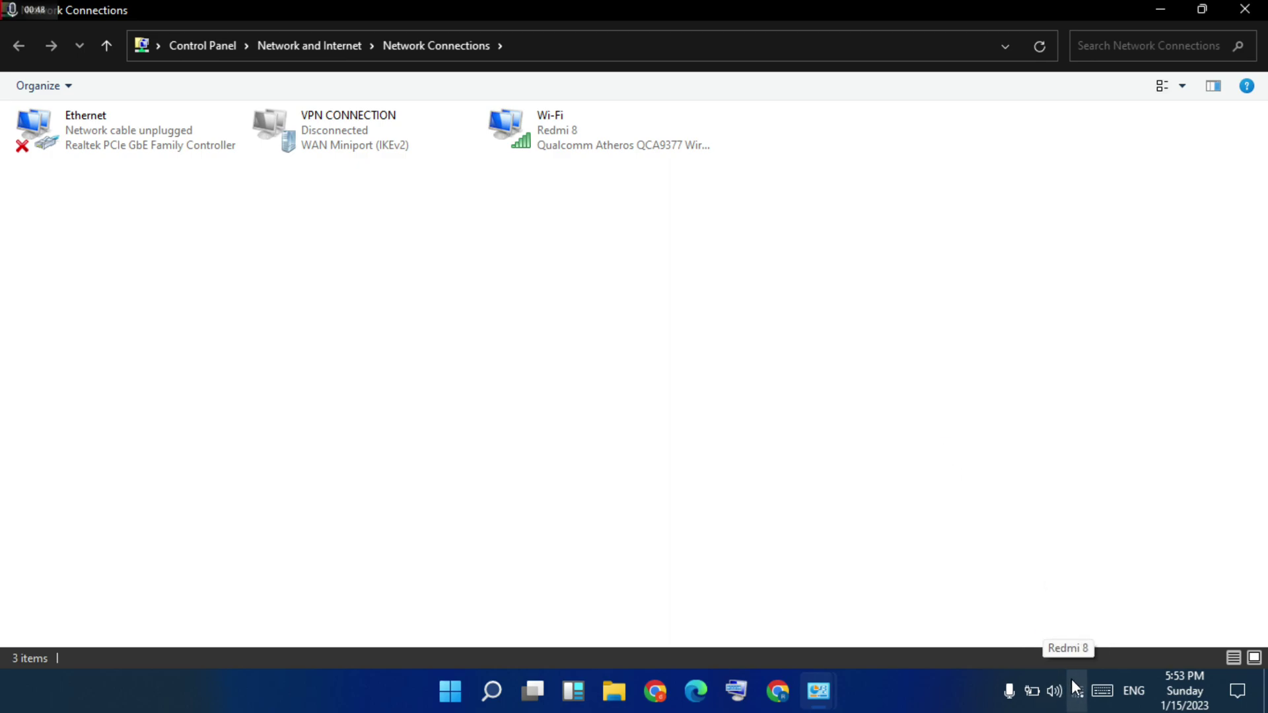
- Set the Wi-Fi connection's IPv4 preferred DNS server to 8.8.8.8 and alternate DNS server to 8.8.4.4
left_click(567, 136)
right_click(567, 133)
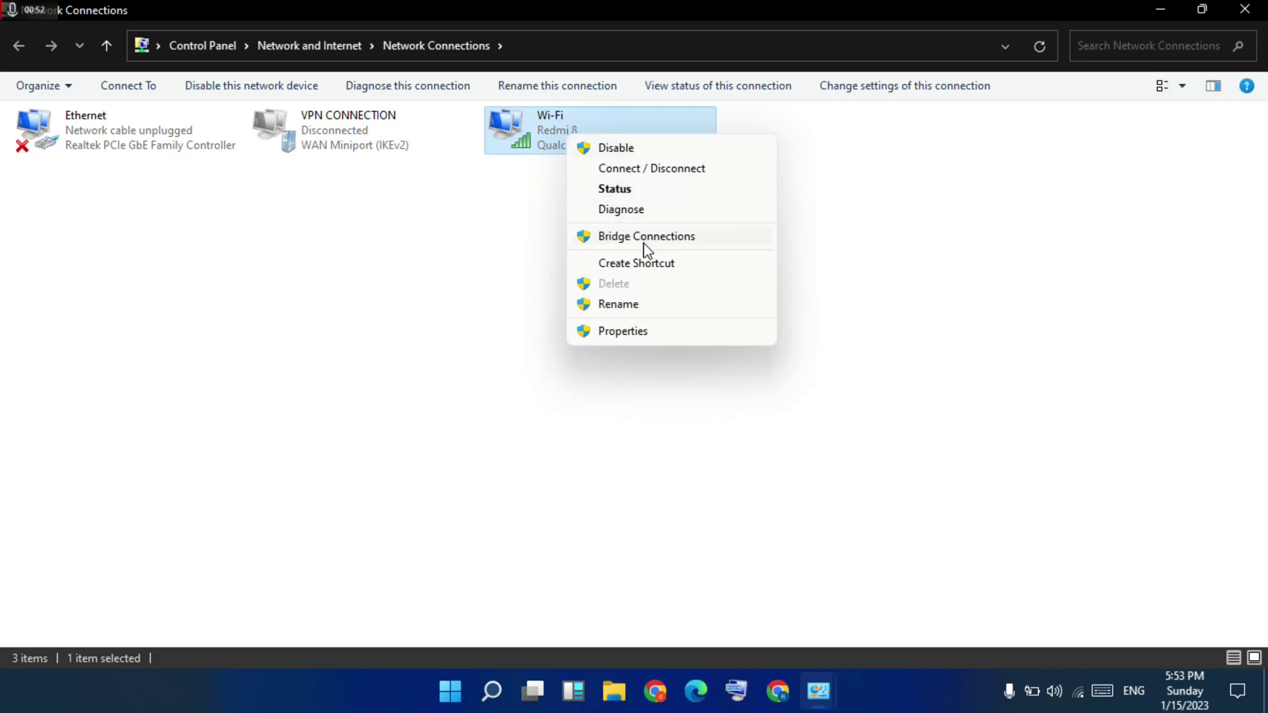
left_click(640, 340)
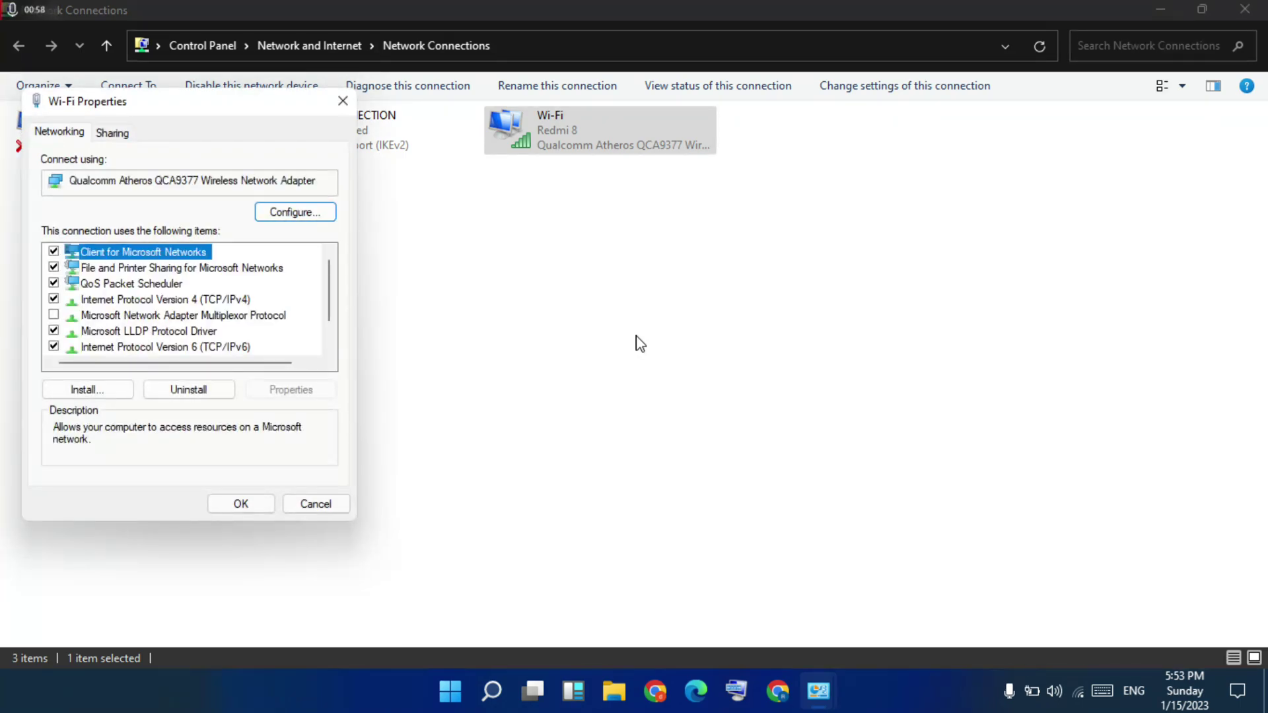
left_click_drag(205, 112, 658, 119)
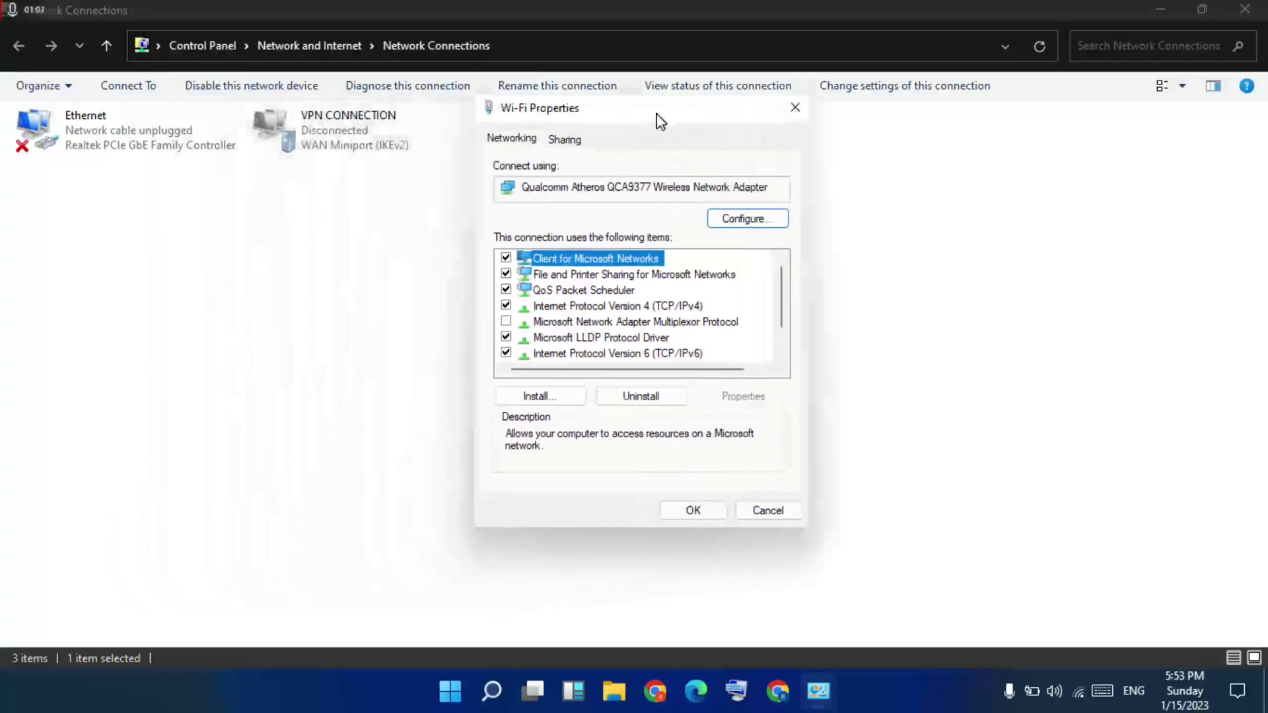
left_click(563, 308)
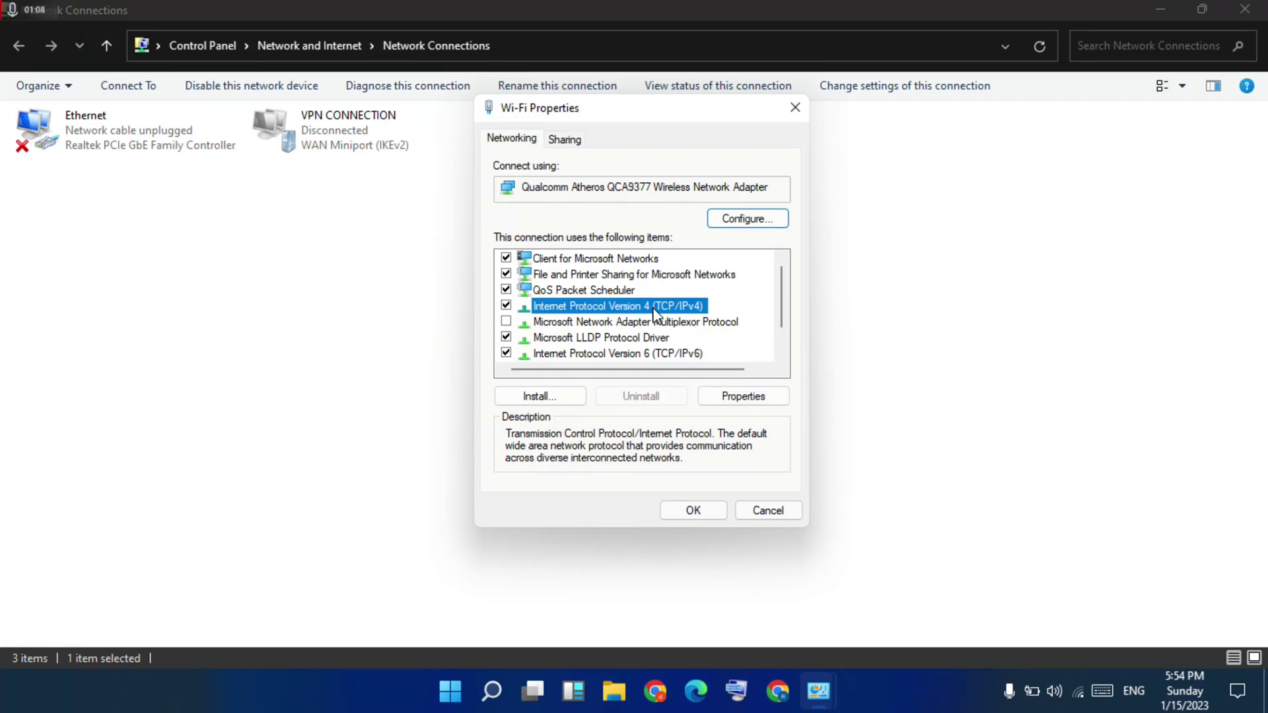
left_click(731, 398)
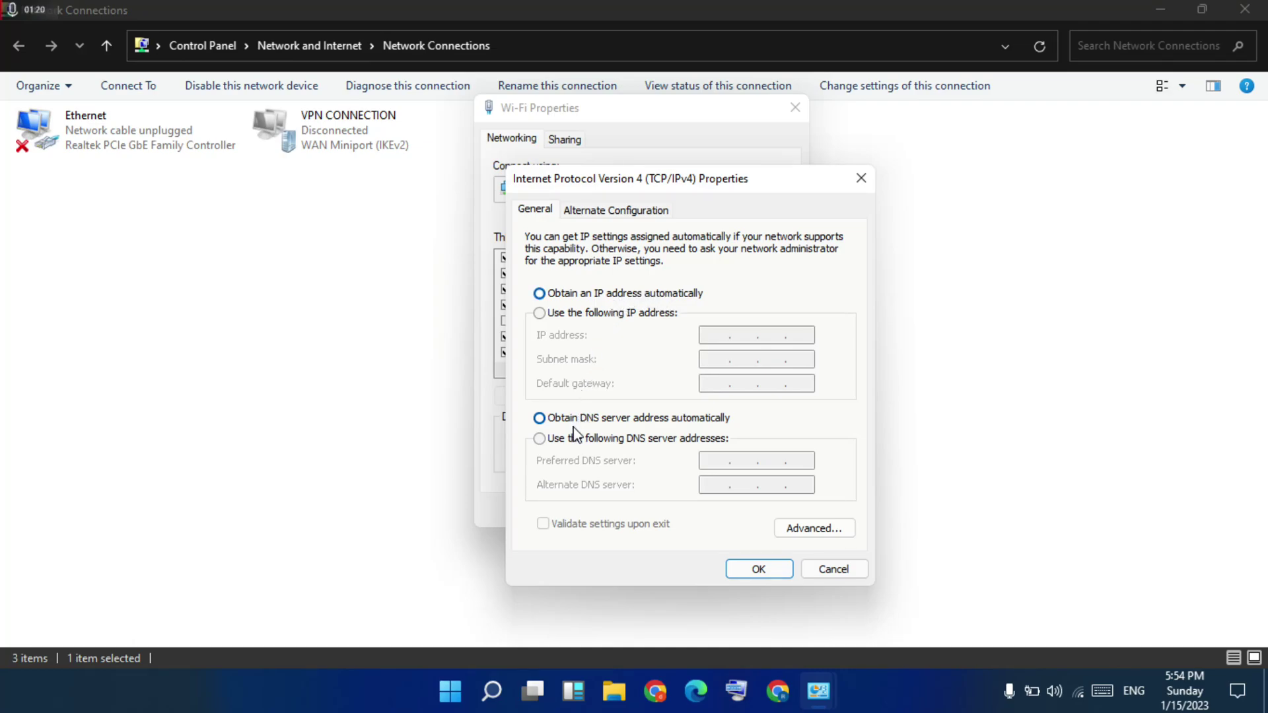
left_click(645, 445)
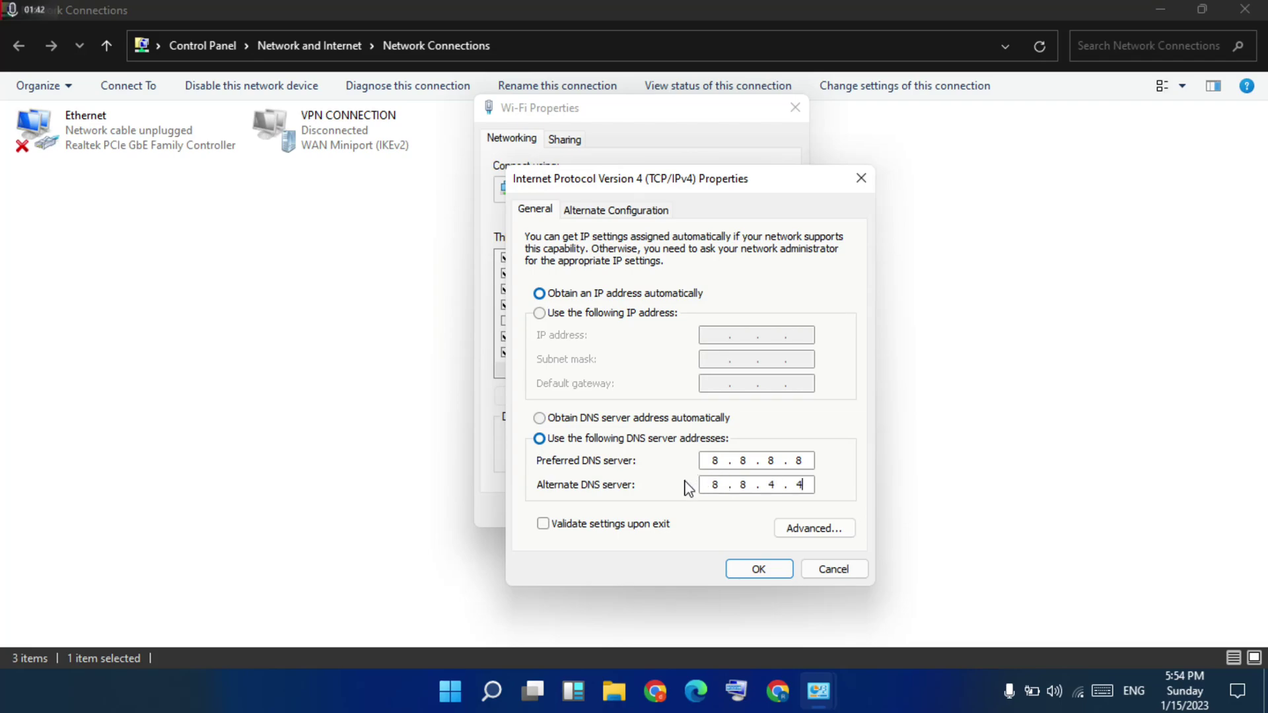
left_click(759, 569)
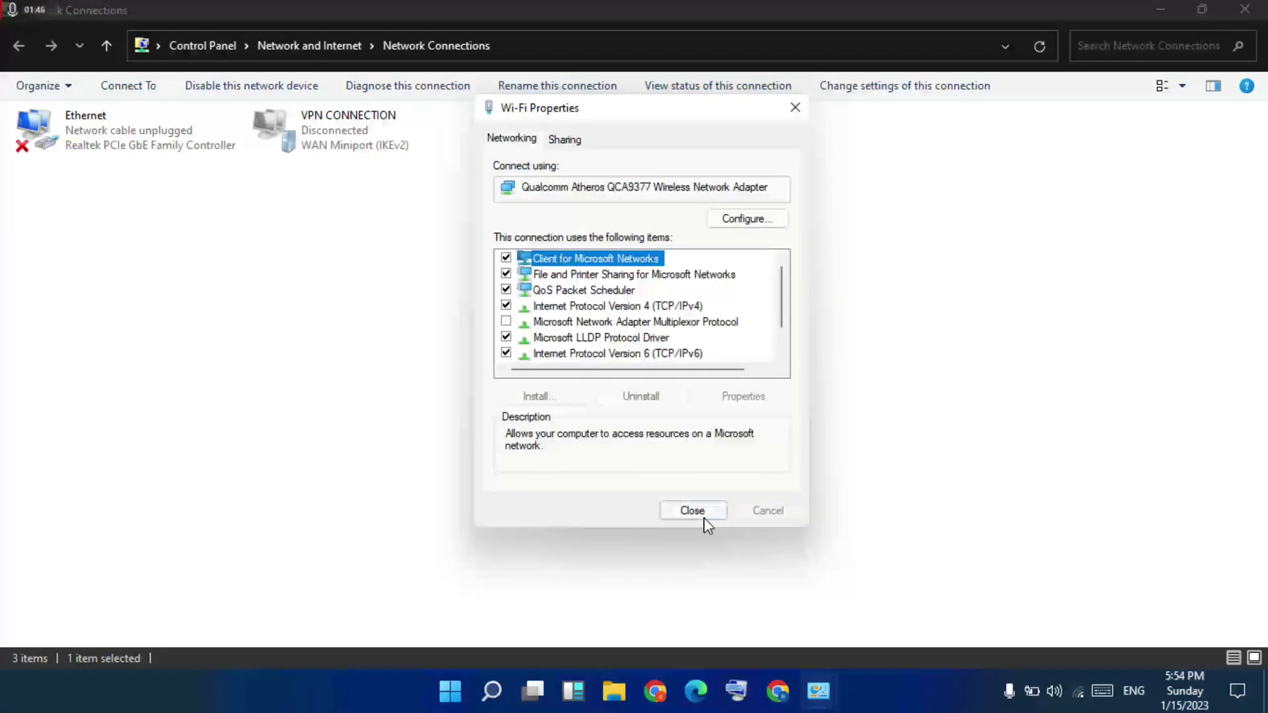
left_click(694, 512)
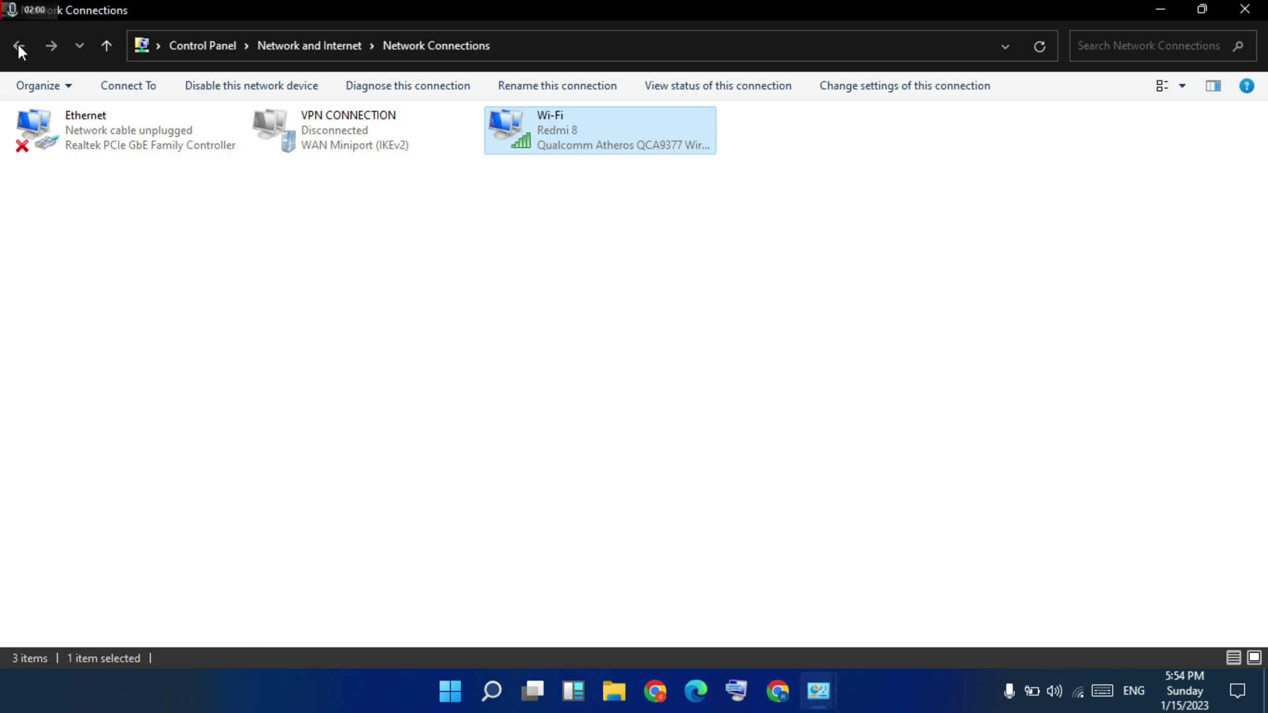
- Return to the Network and Sharing Center and open the additional troubleshooters for network problems
left_click(292, 43)
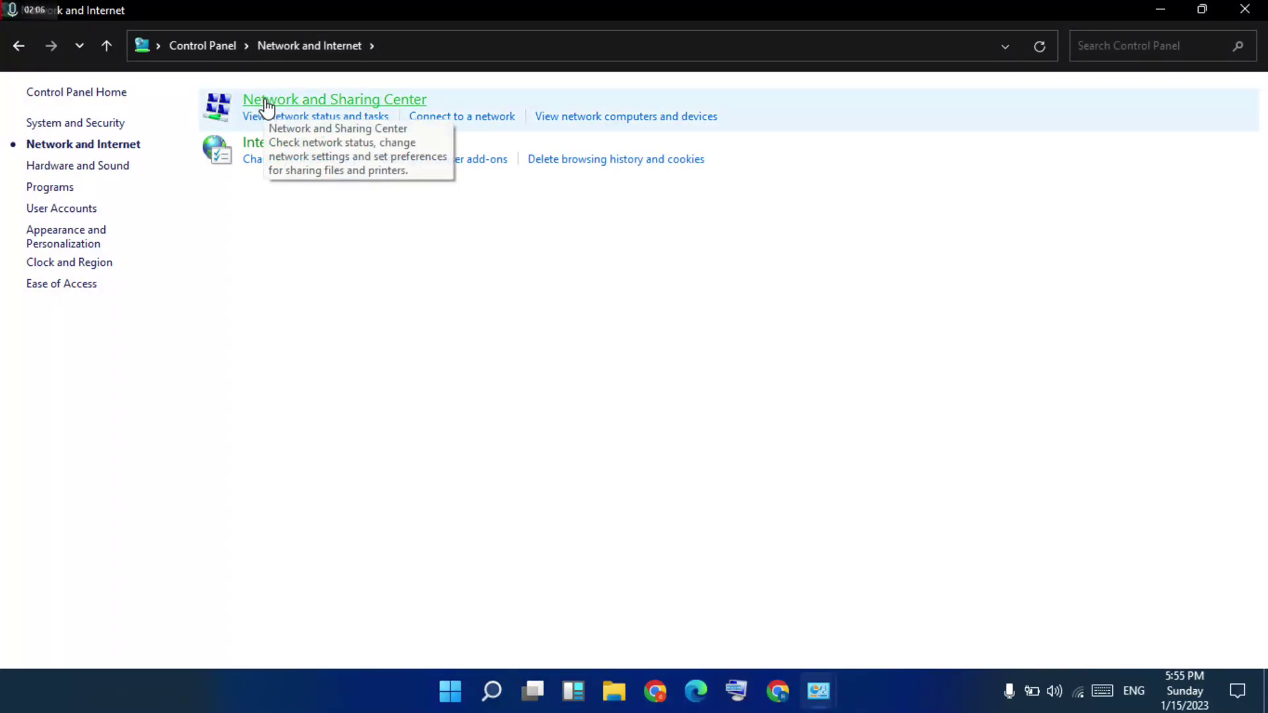
left_click(310, 102)
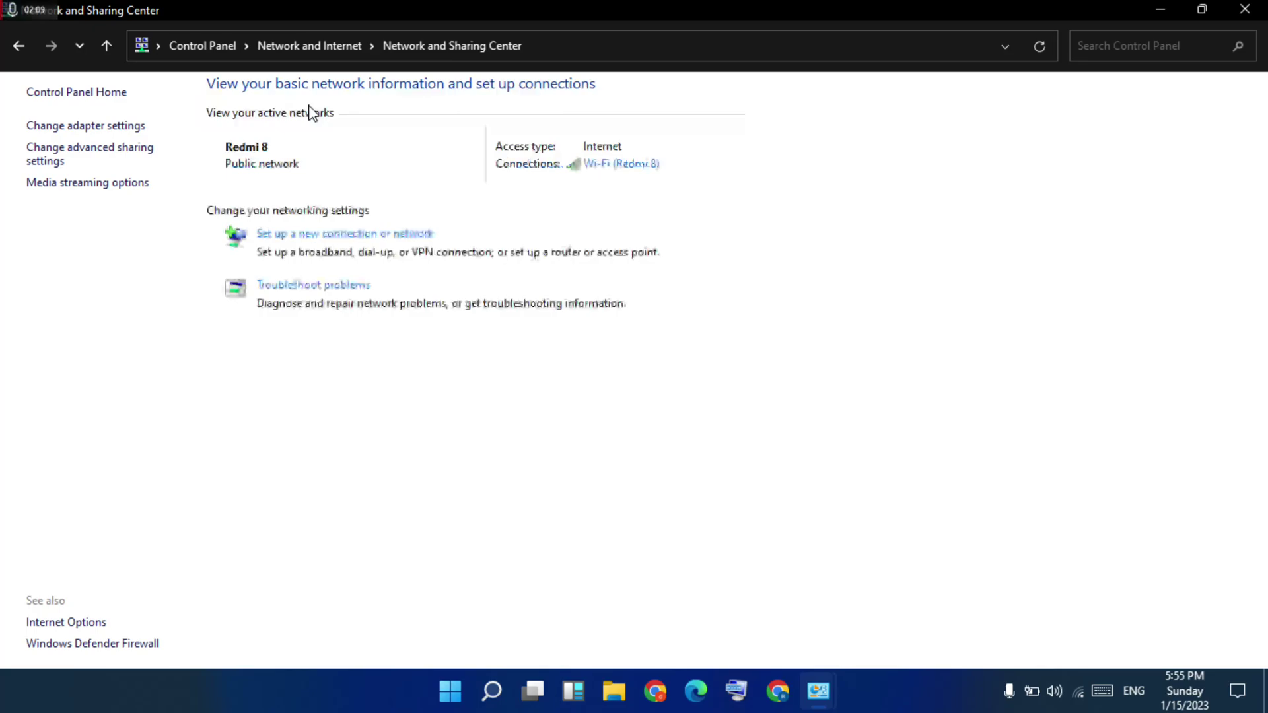
left_click(320, 285)
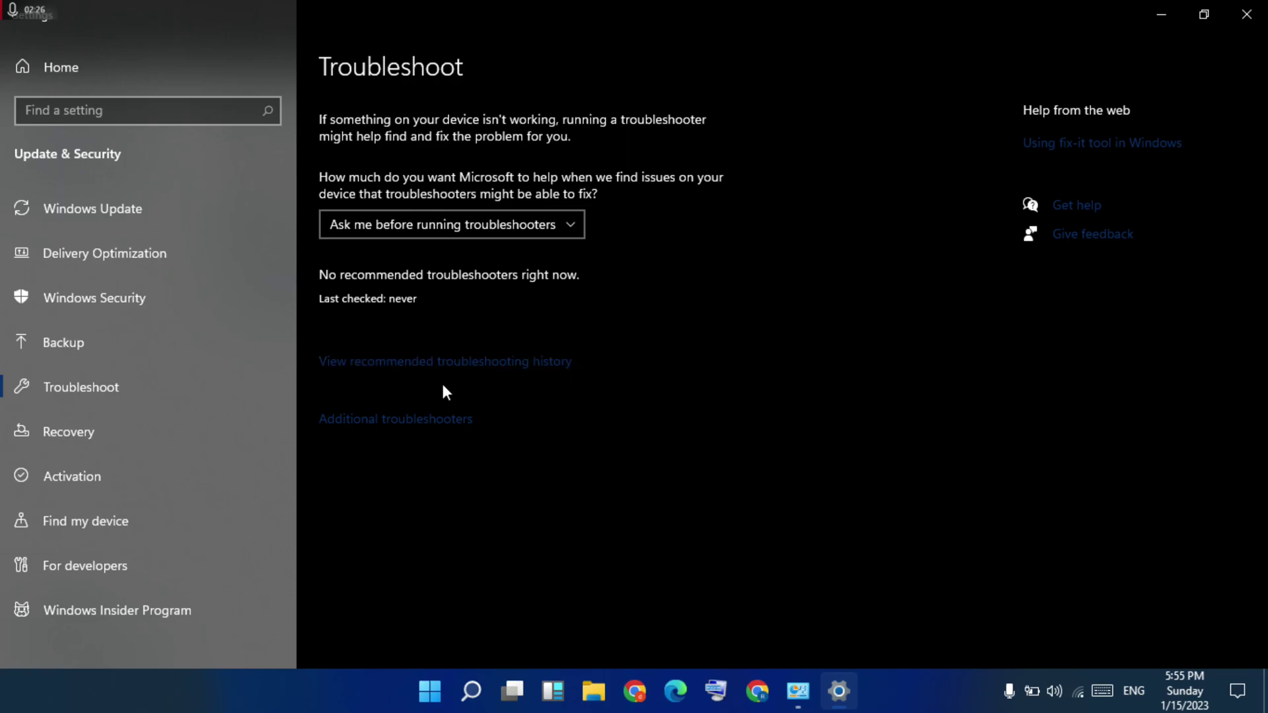
left_click(400, 423)
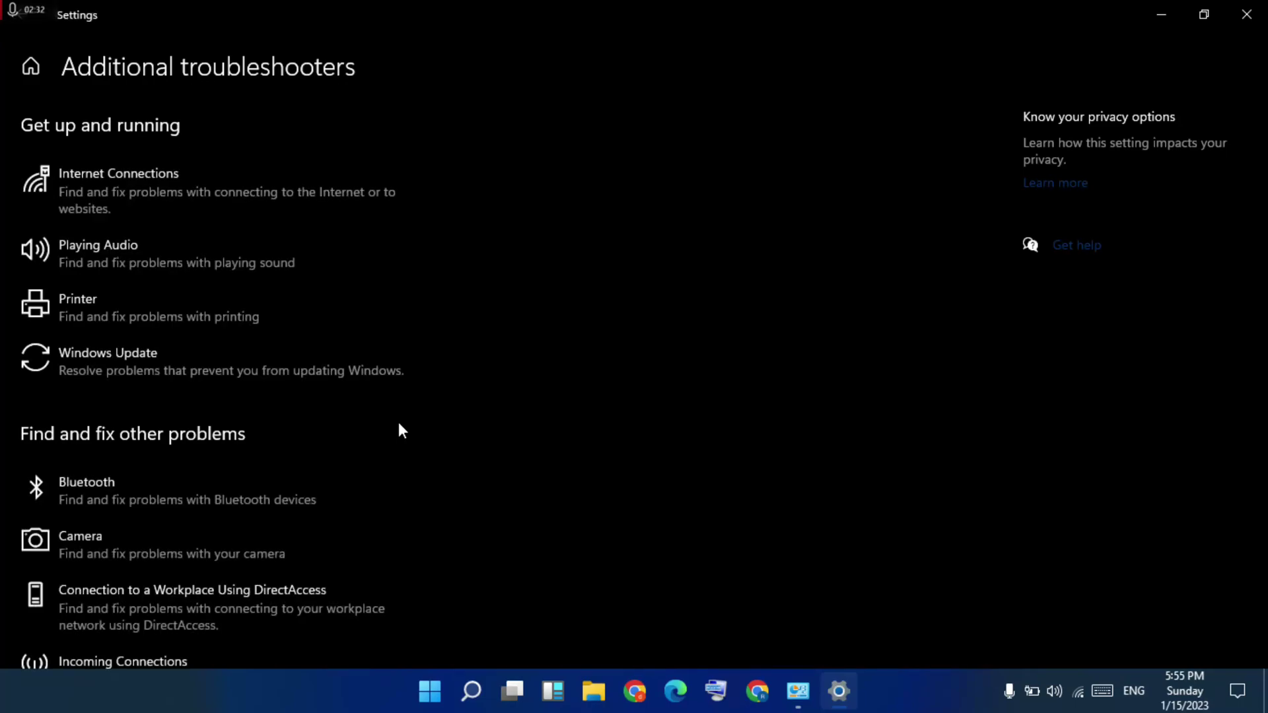
- Run the Network Adapter troubleshooter on the Wi-Fi adapter, closing it and the remaining settings windows when done
scroll(398, 422, "down", 10)
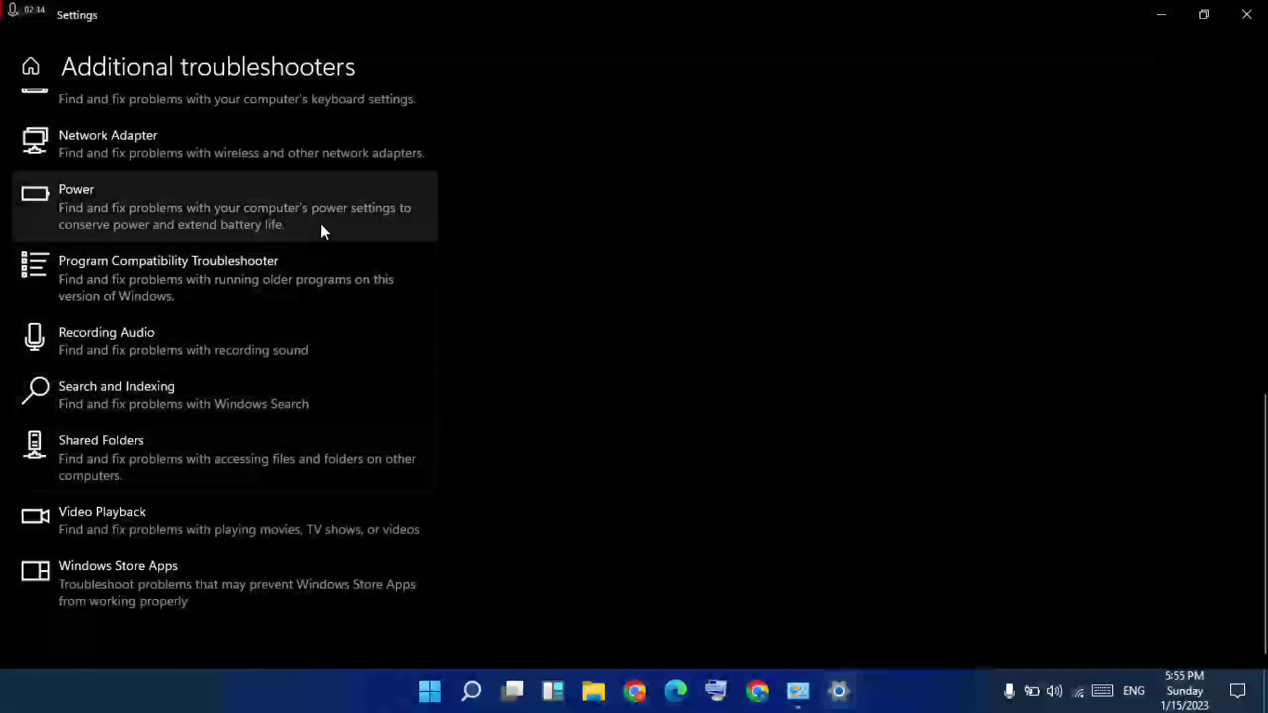
left_click(300, 164)
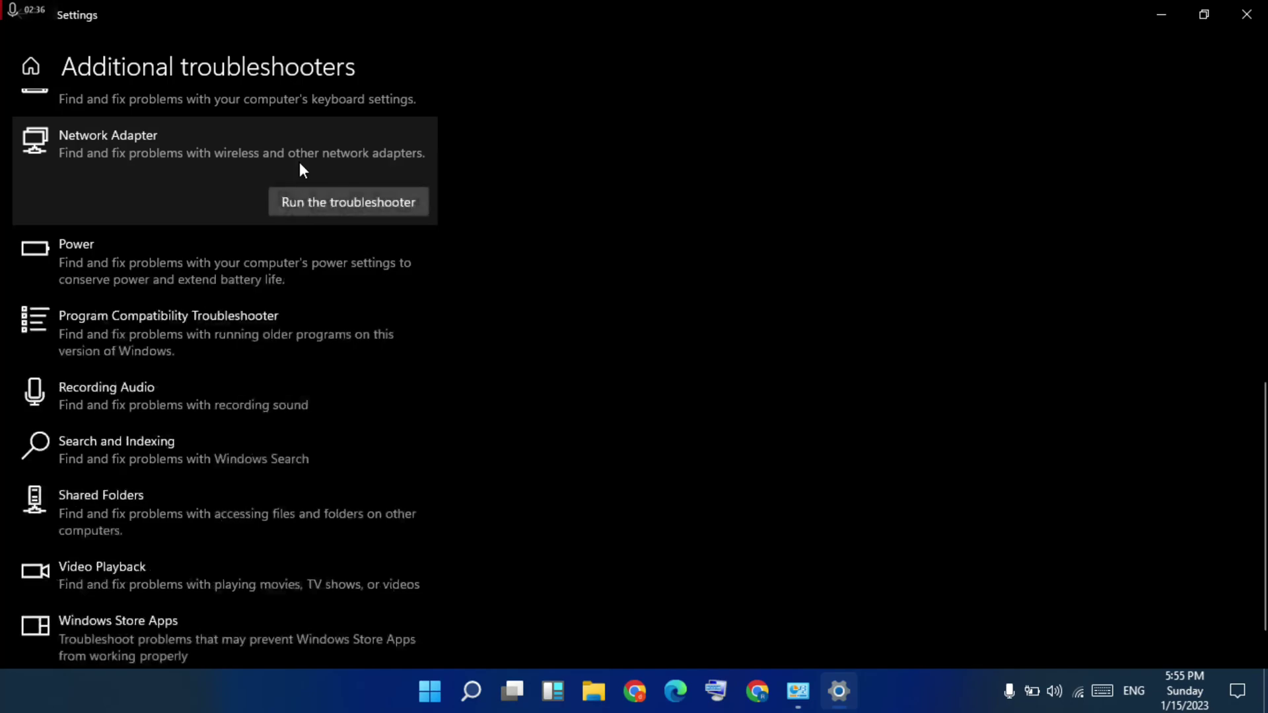
left_click(371, 203)
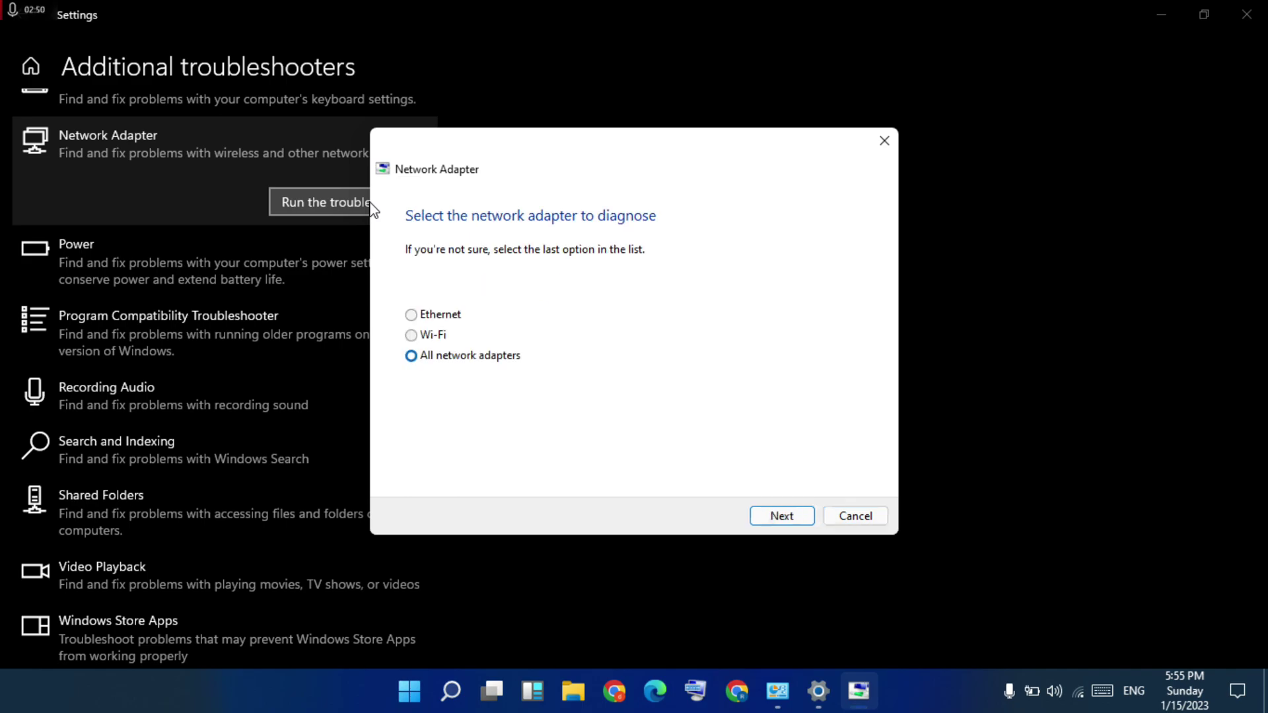
left_click(422, 337)
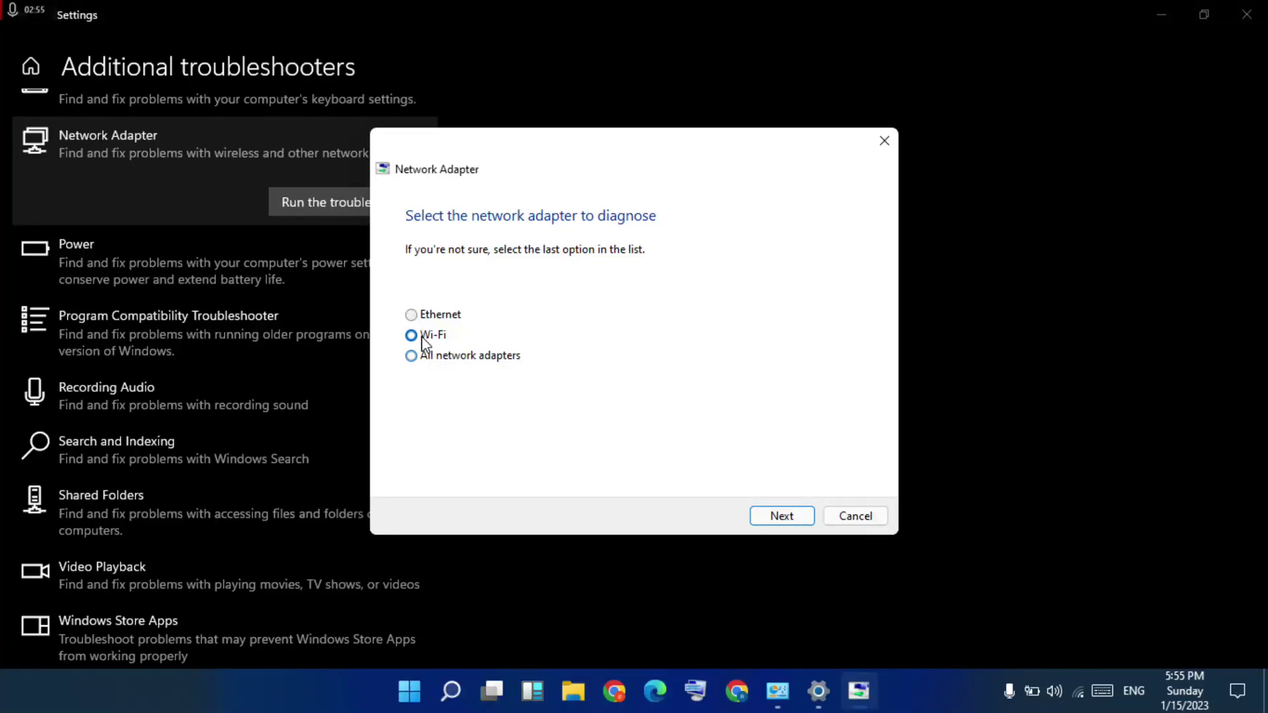
left_click(781, 518)
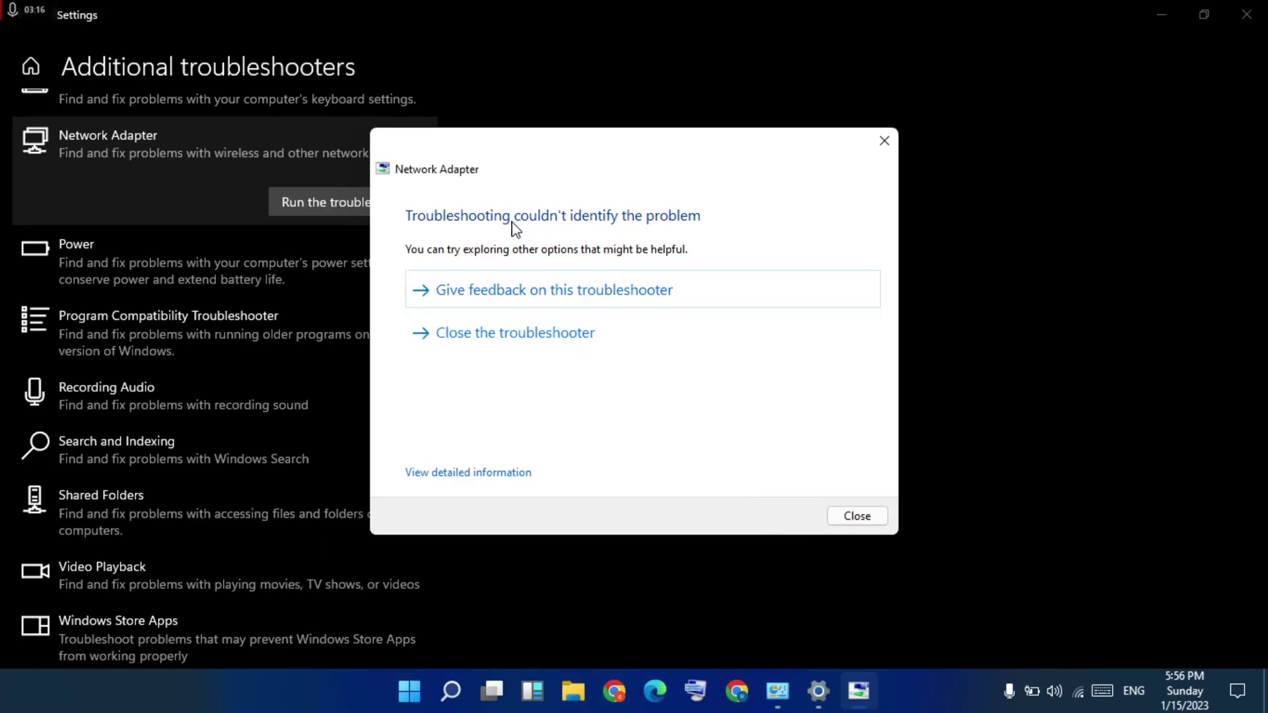
left_click(885, 520)
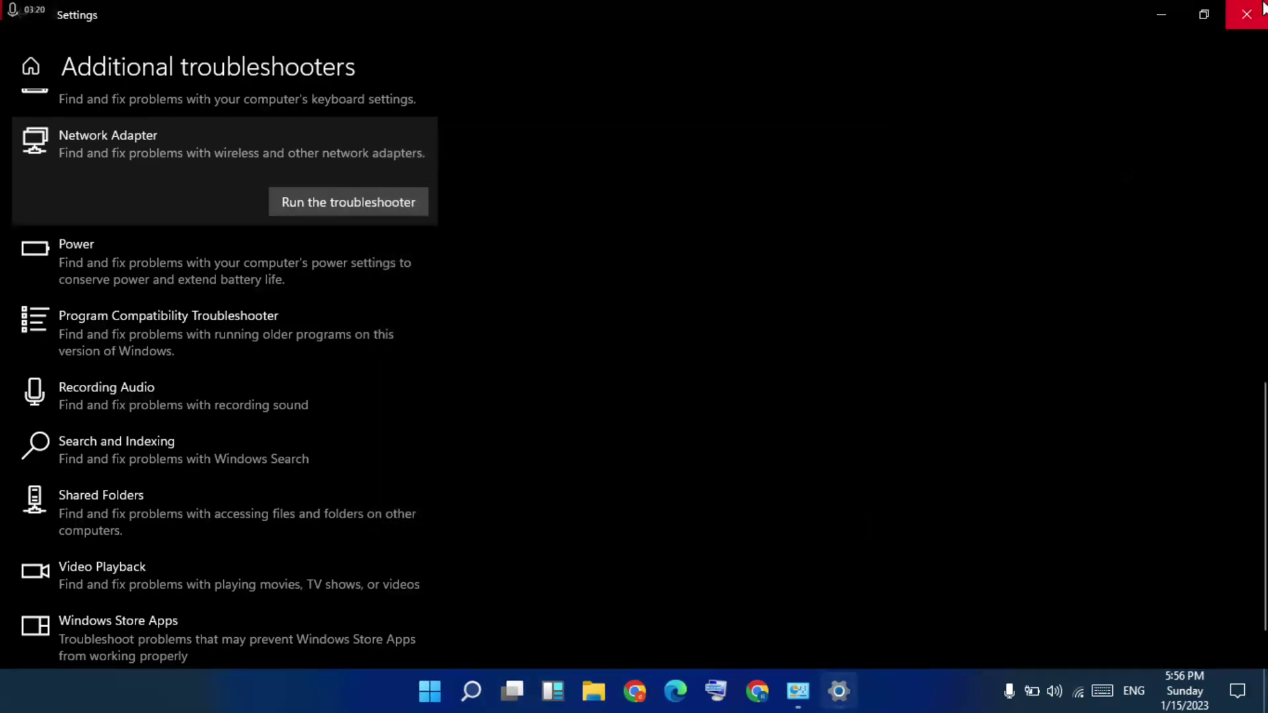
left_click(1247, 14)
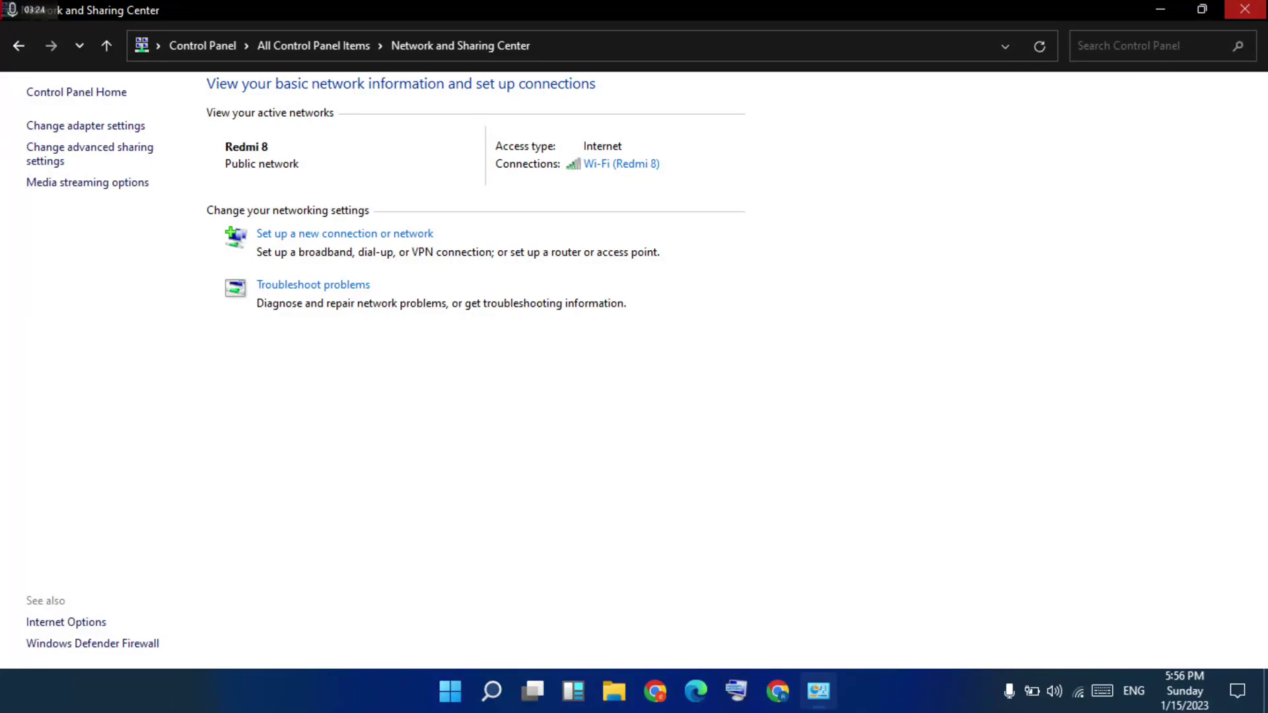
left_click(1245, 9)
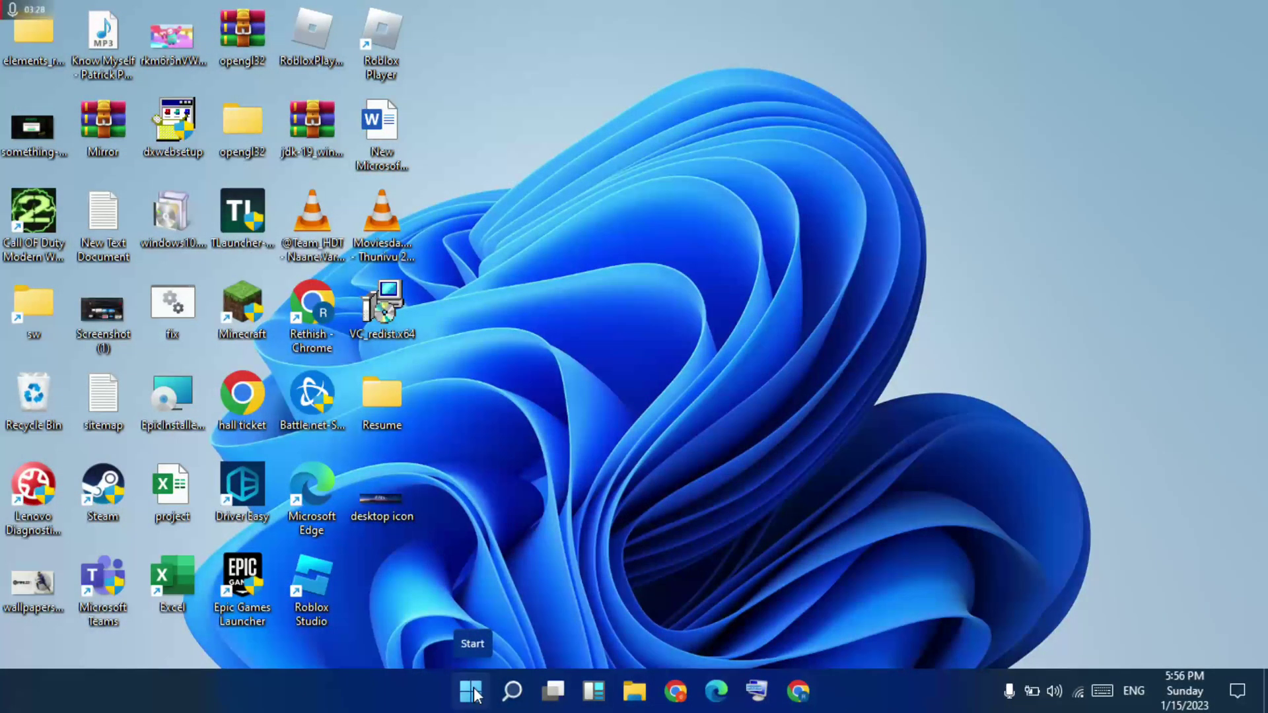
- Bring up the computer's power options to reach Restart
left_click(473, 694)
key("super")
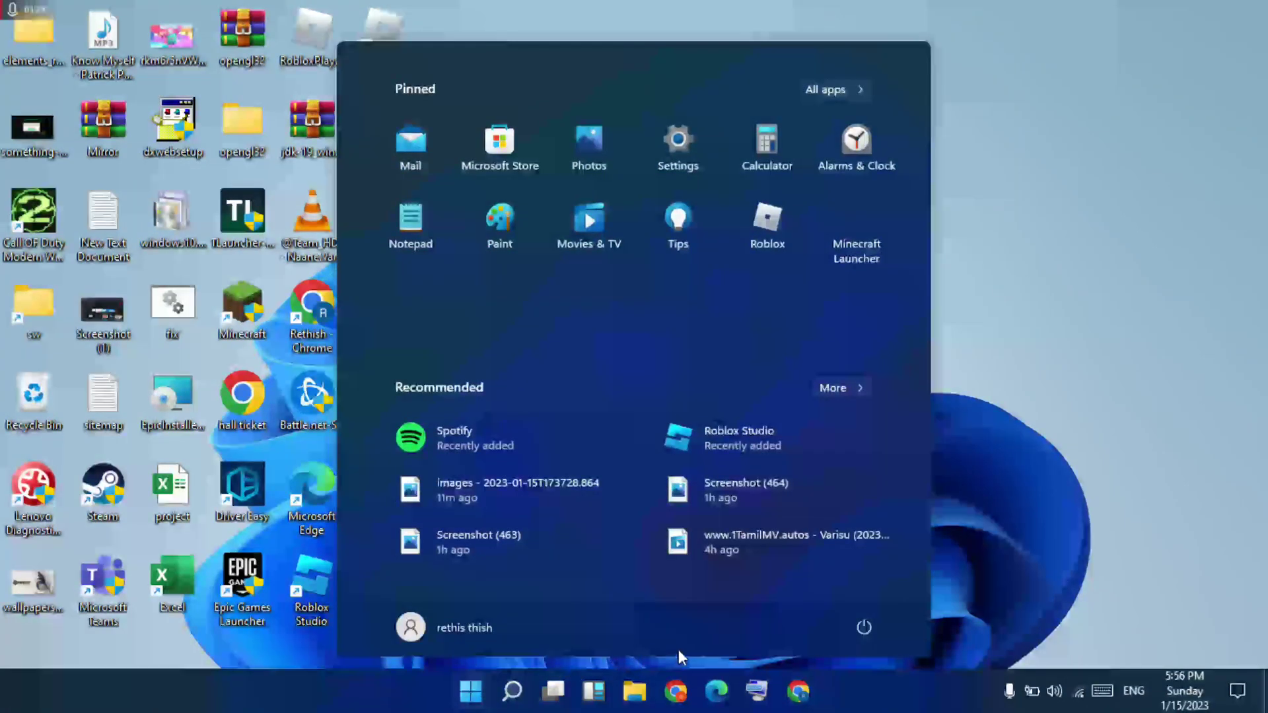
left_click(860, 636)
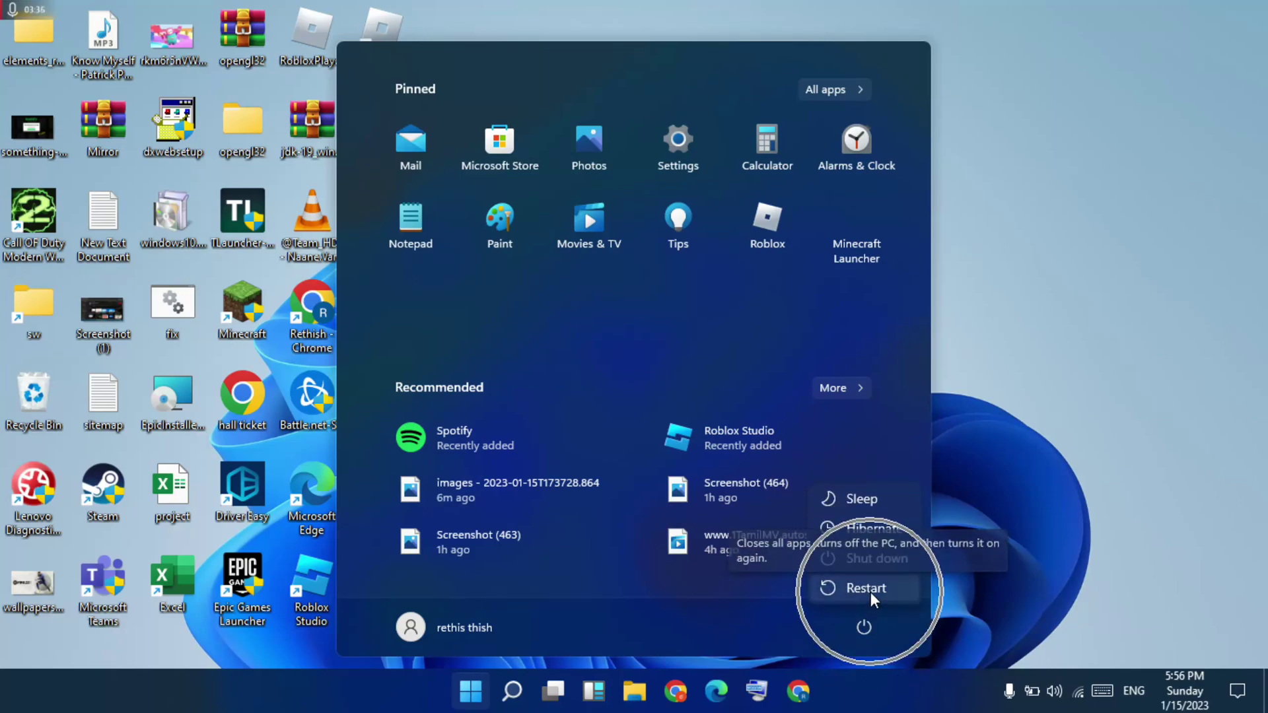